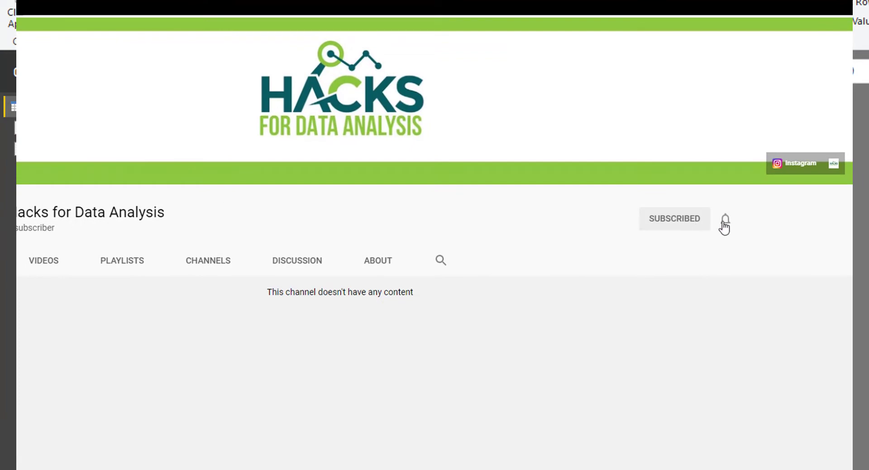
click(725, 222)
click(730, 247)
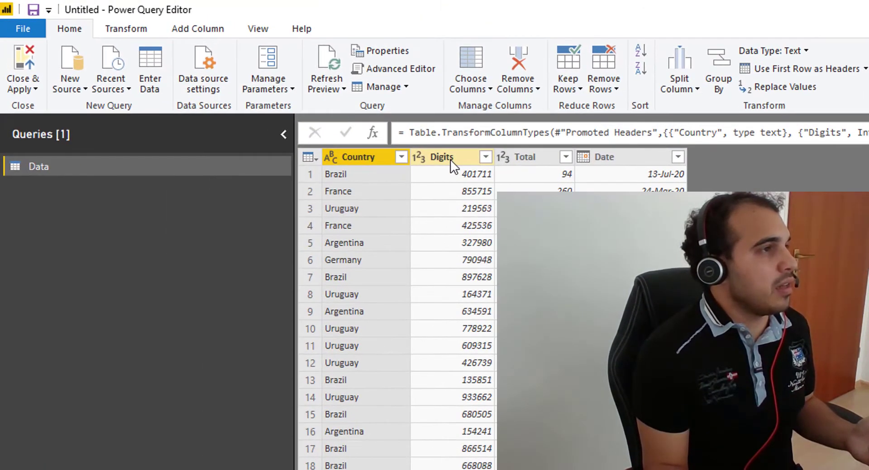
Step: Rename the Digits column in the Data query as User ID
click(251, 88)
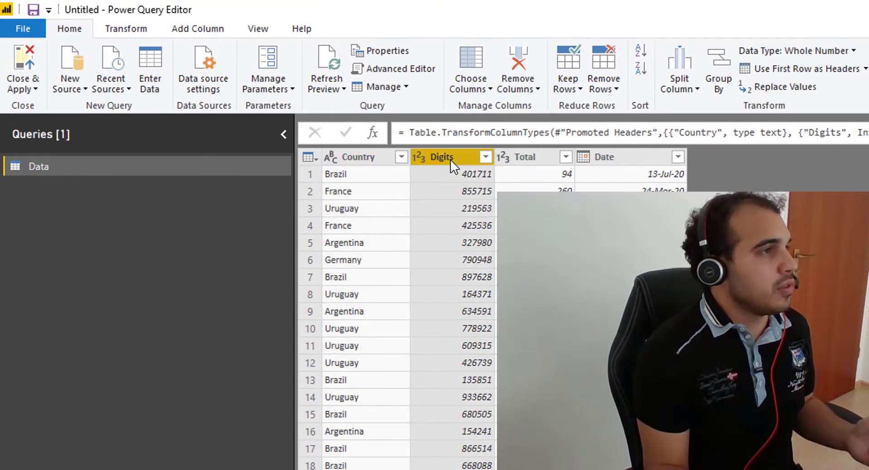
double_click(450, 160)
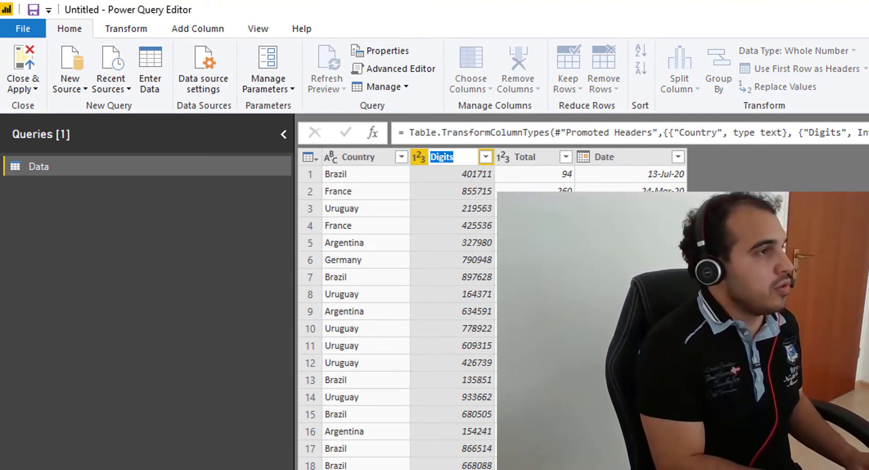
text(User ID)
key(Return)
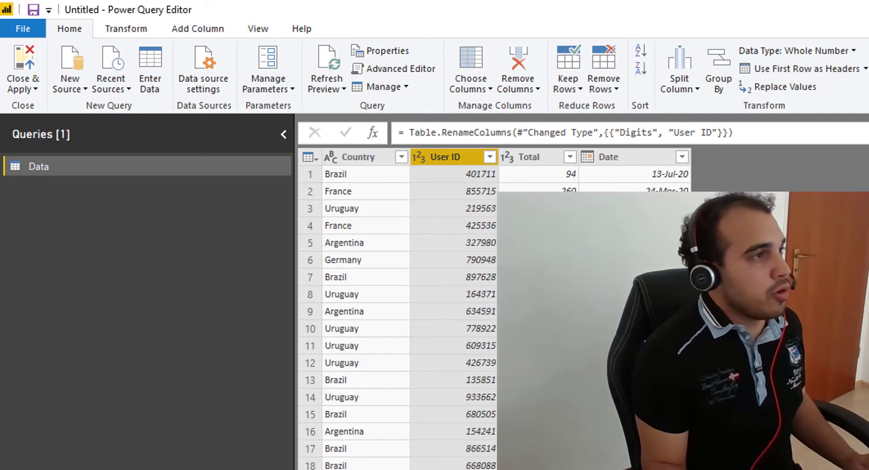
Step: Rename the Total column as Sales Amount and delete the Renamed Columns step from the Data query
double_click(548, 159)
text(Sales Amount)
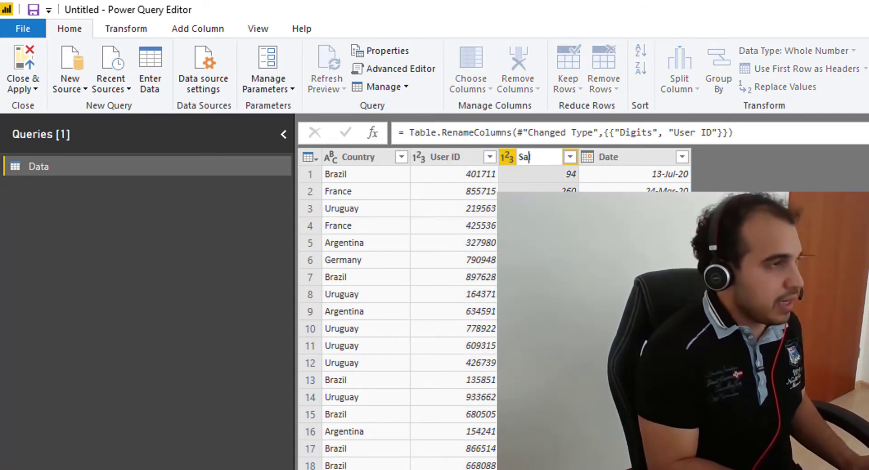
key(Return)
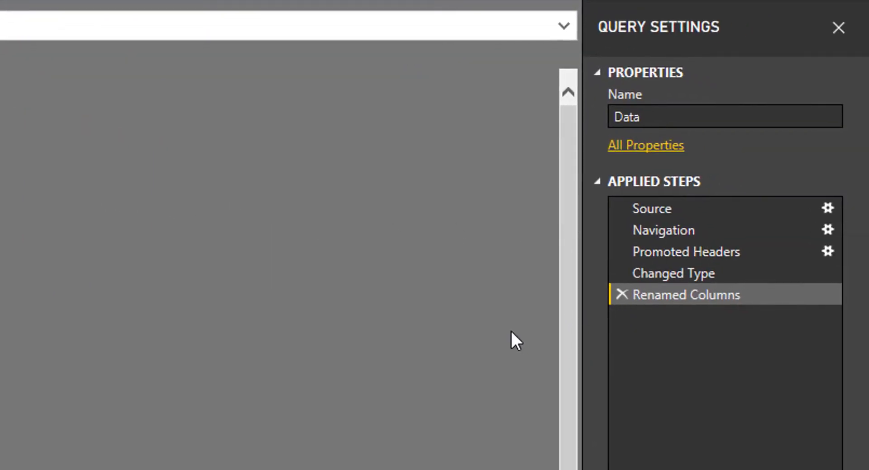
click(620, 295)
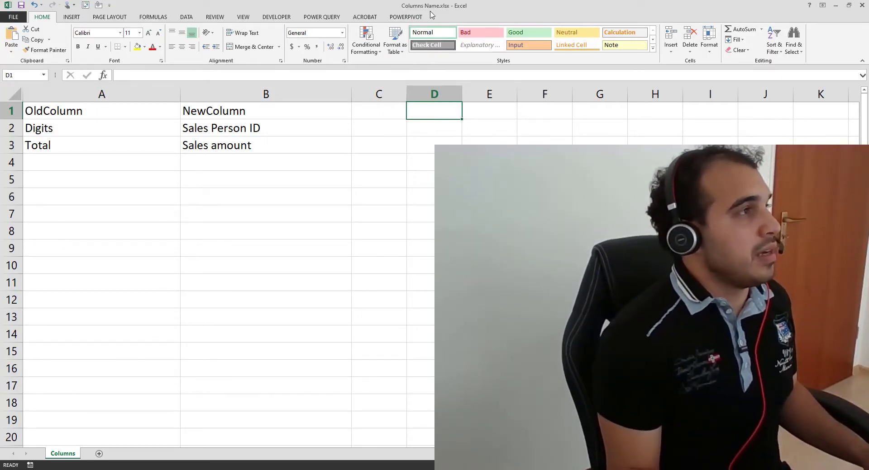
Step: Import the Columns sheet of Columns Name.xlsx as a new query in Power Query Editor and use its first row as headers
click(106, 113)
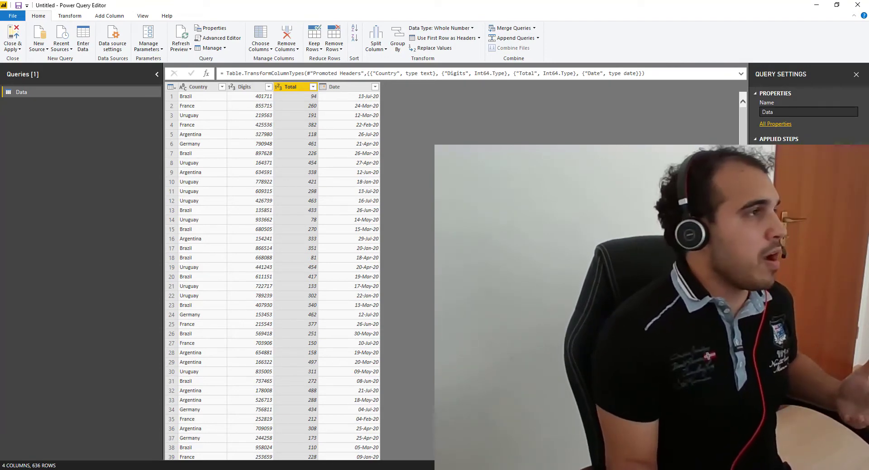
click(41, 51)
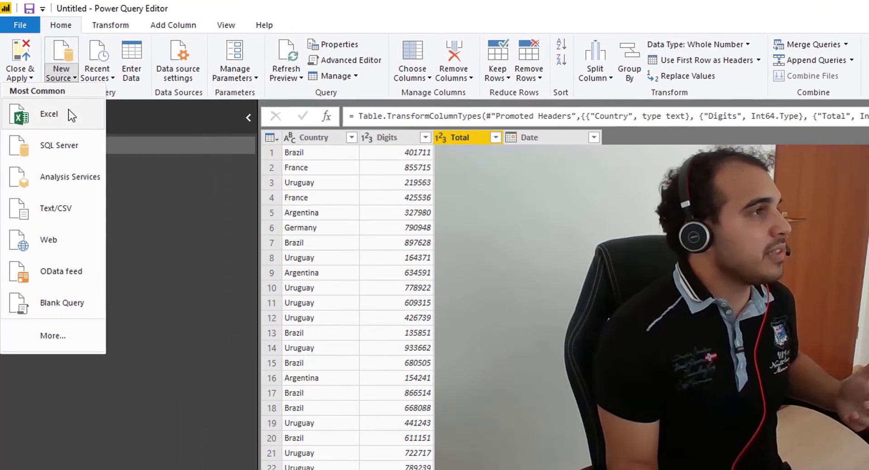
click(49, 93)
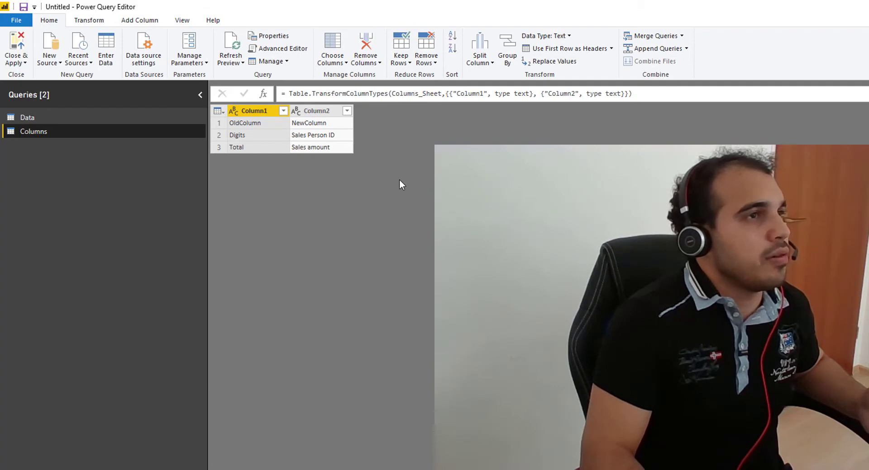
click(570, 49)
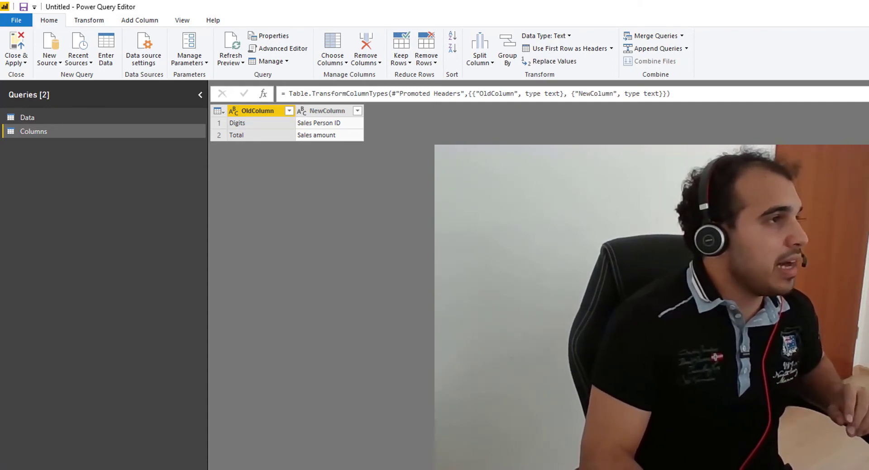
Step: Add the OldColumn and NewColumn columns of the Columns query as separate new list queries
right_click(257, 112)
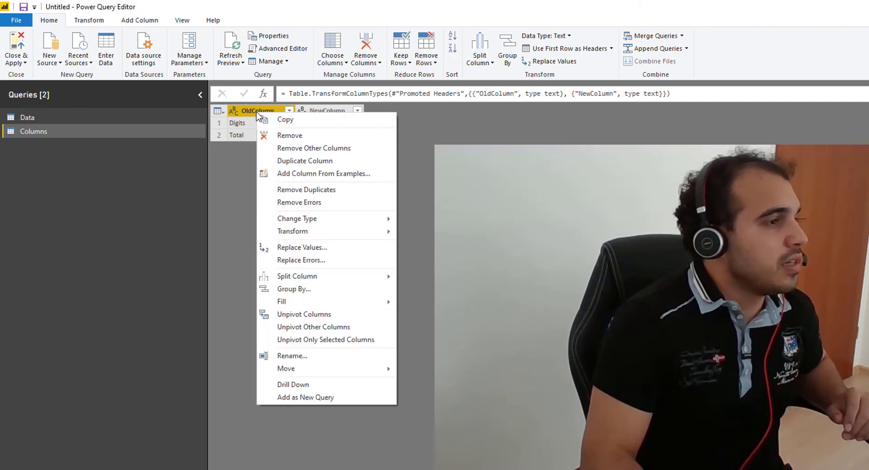
click(365, 398)
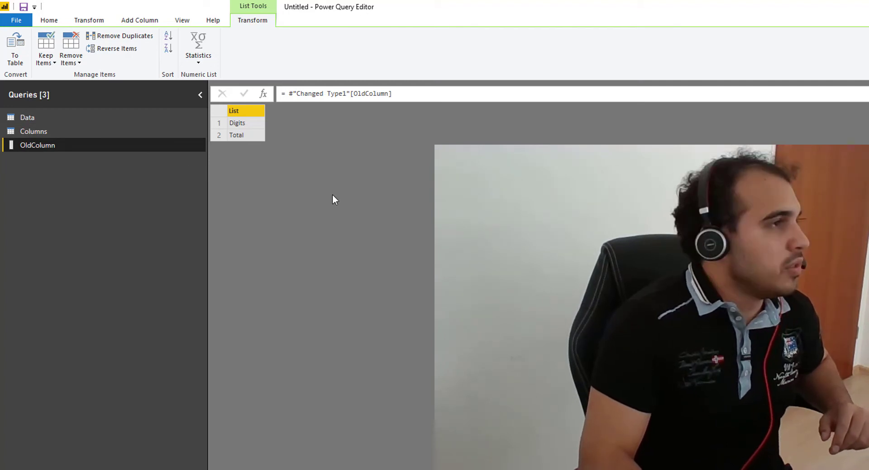
click(117, 136)
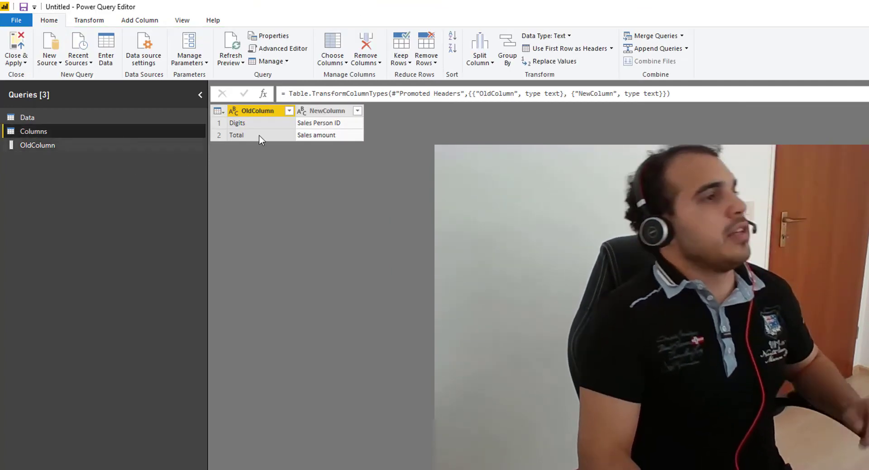
right_click(324, 114)
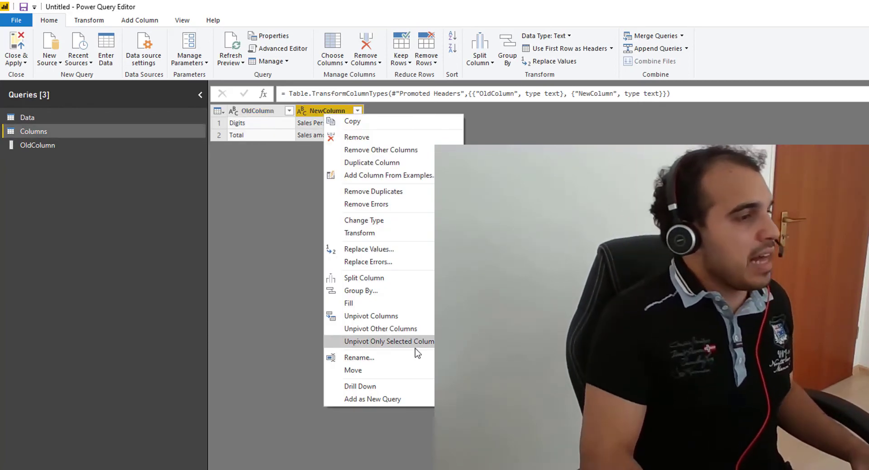
click(416, 400)
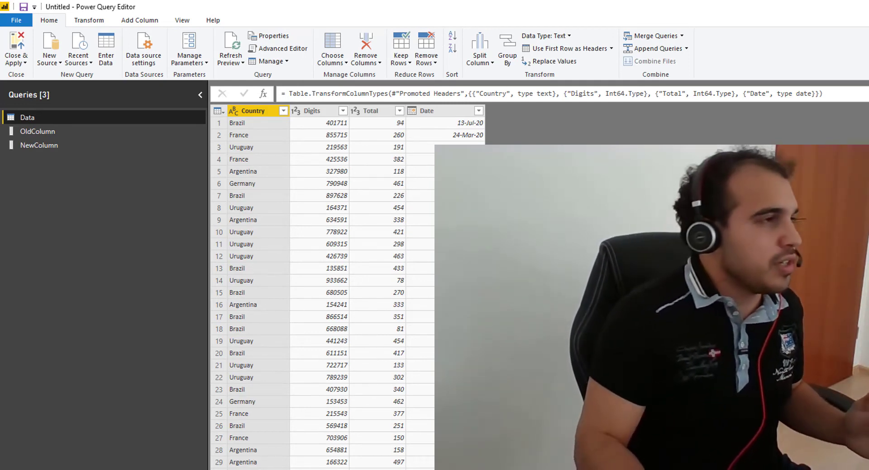
Step: Rename the Country column in the Data query with the placeholder noaiejoiaej to generate a rename step
double_click(253, 111)
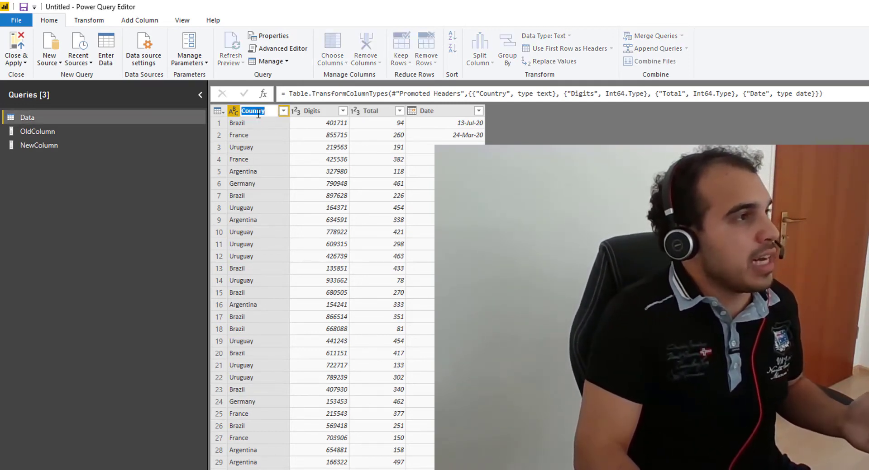
text(noaiejoiaej)
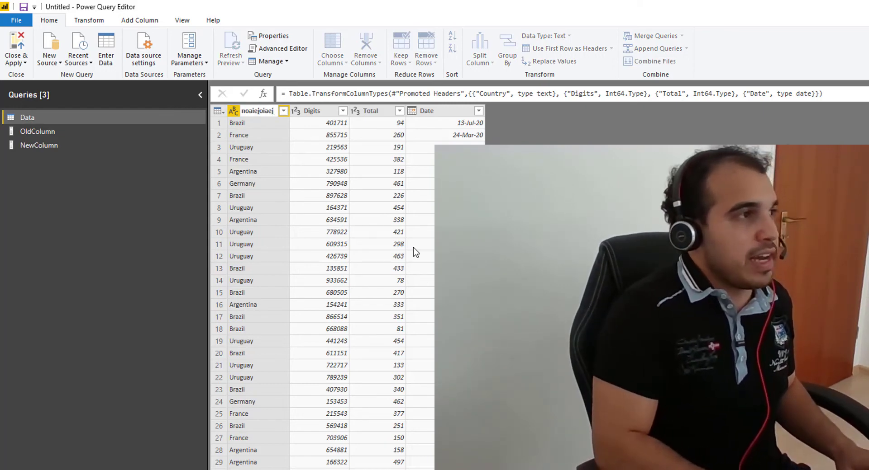
key(Return)
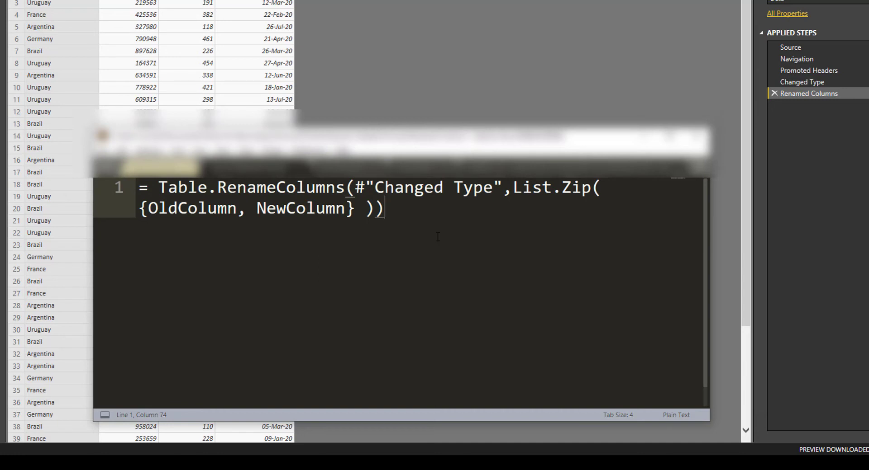
Step: Replace the rename step's formula with = Table.RenameColumns(#"Changed Type",List.Zip( {OldColumn, NewColumn} )) copied from the text editor
drag(438, 238, 59, 132)
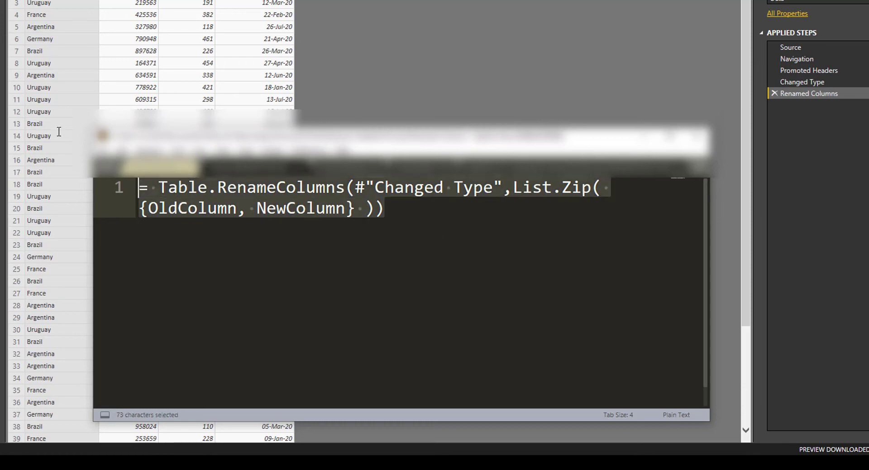
key(ctrl+c)
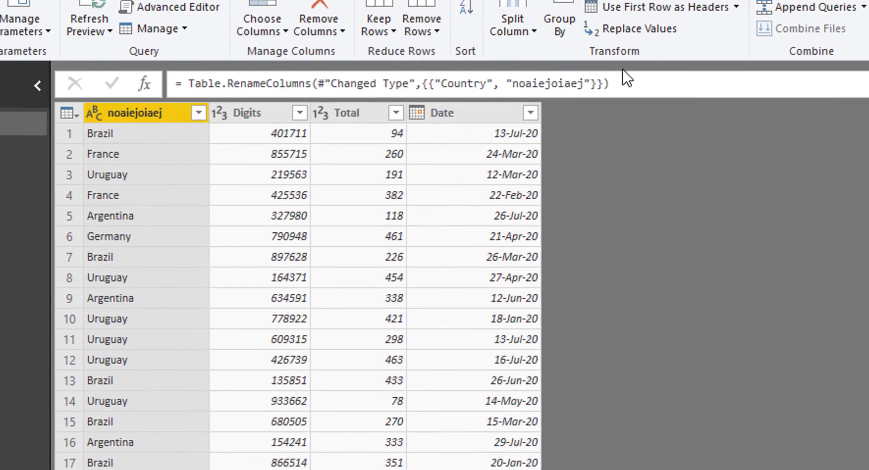
click(656, 82)
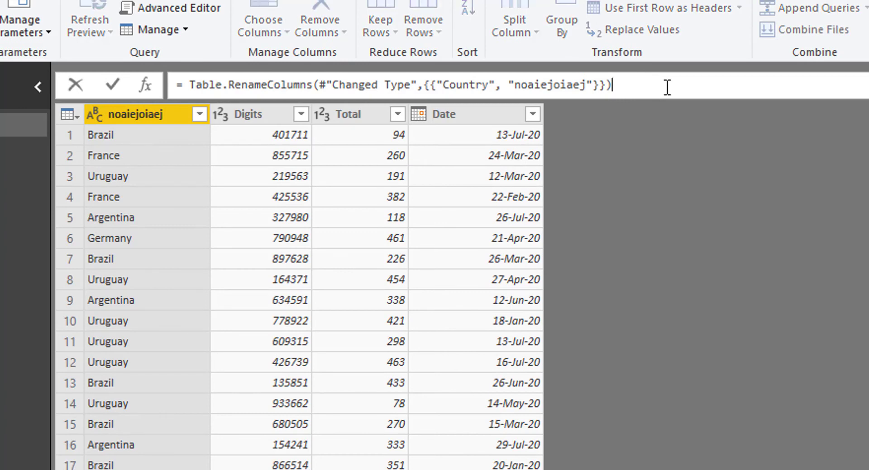
drag(679, 87, 79, 55)
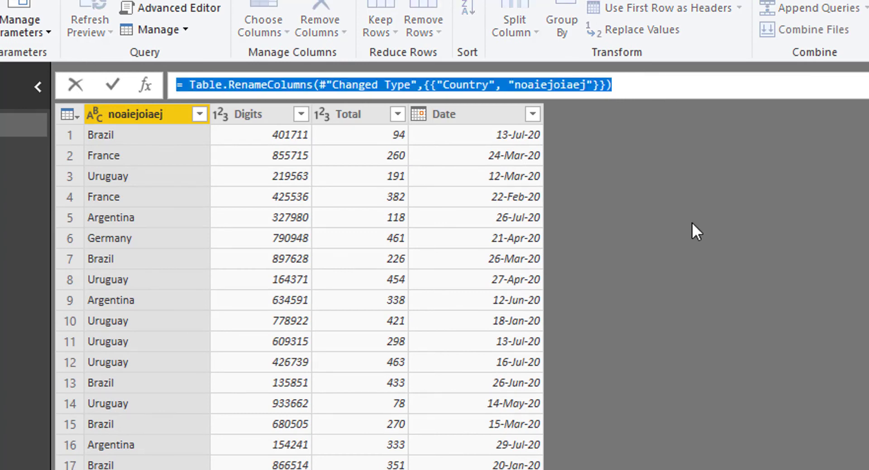
key(BackSpace)
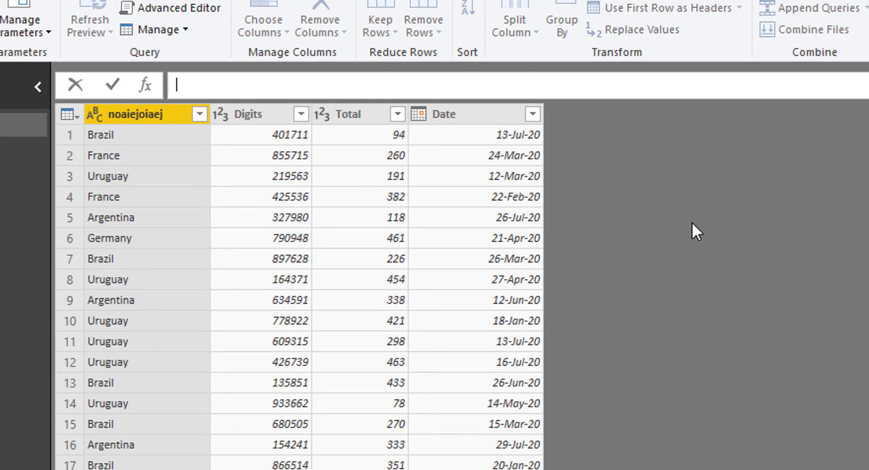
key(ctrl+v)
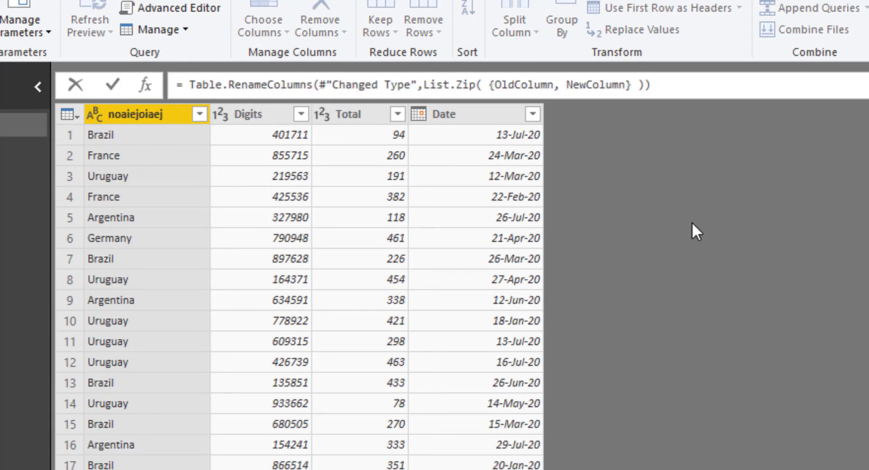
key(Return)
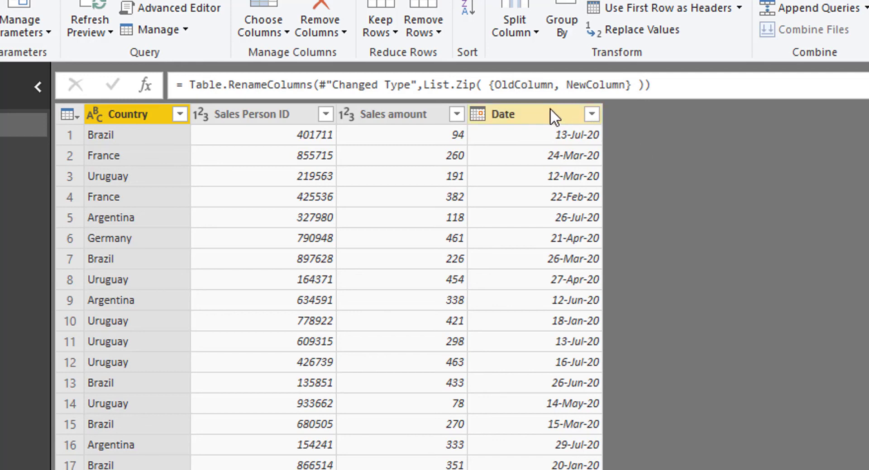
double_click(533, 86)
double_click(602, 88)
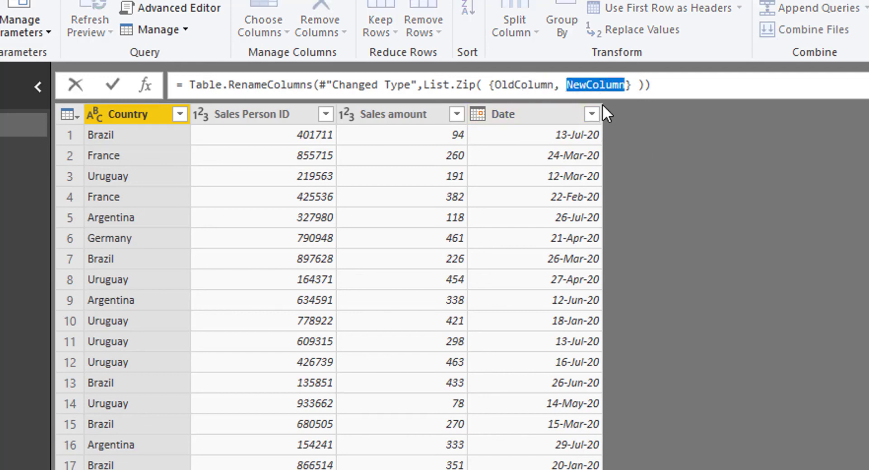
click(631, 162)
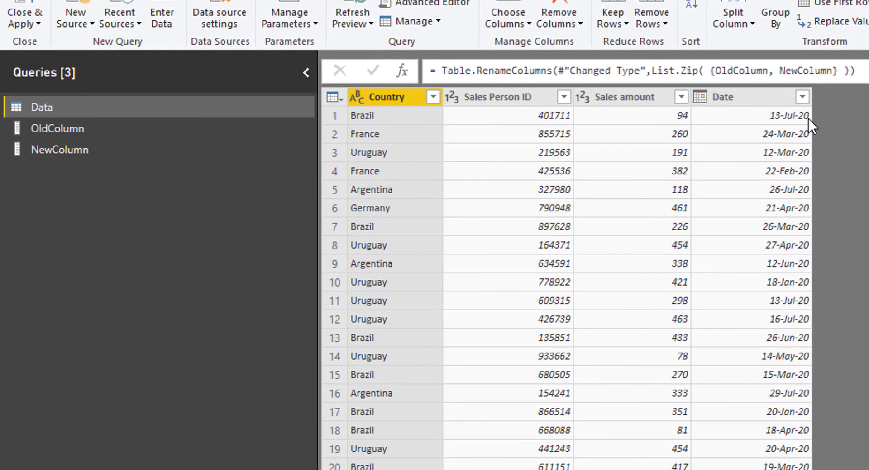
click(393, 114)
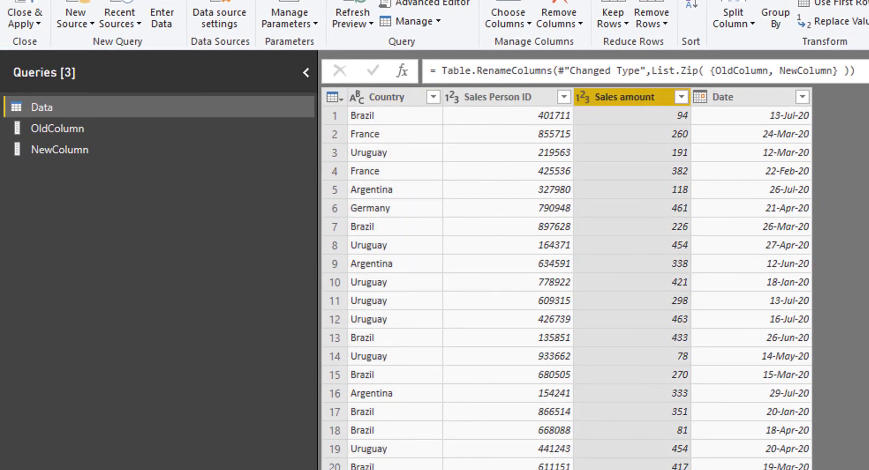